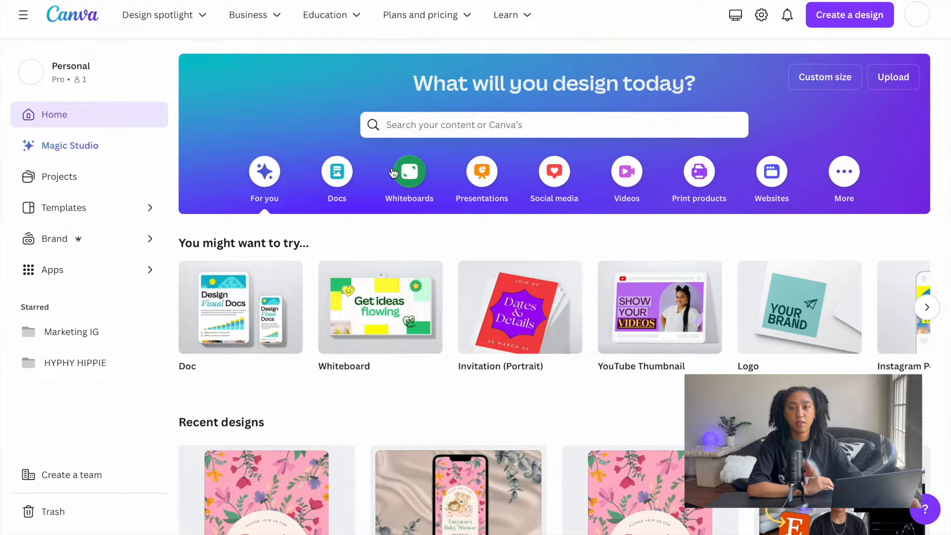
# - Duplicate the baby shower evite template and replace "Copy of" with "Template" at the start of the copy's name
pyautogui.scroll(-2, 233, 364)
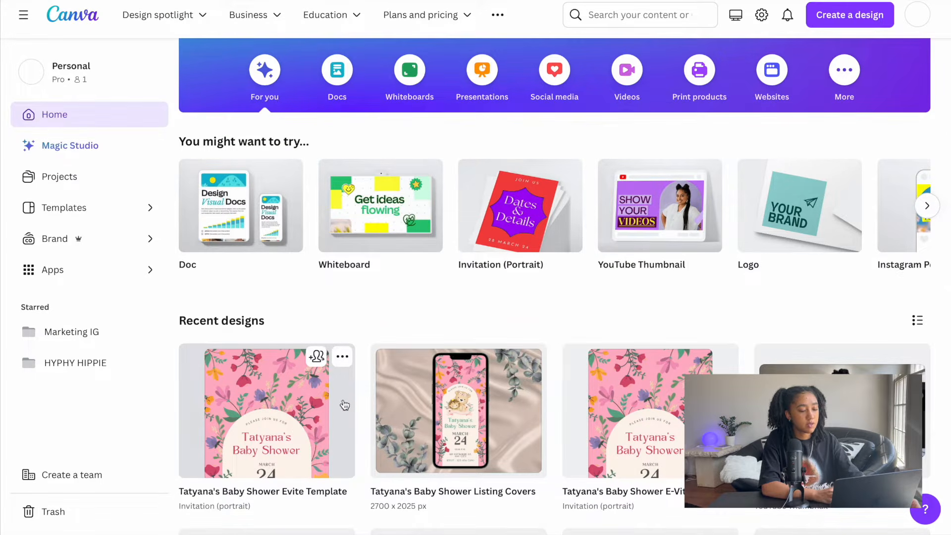
pyautogui.click(345, 363)
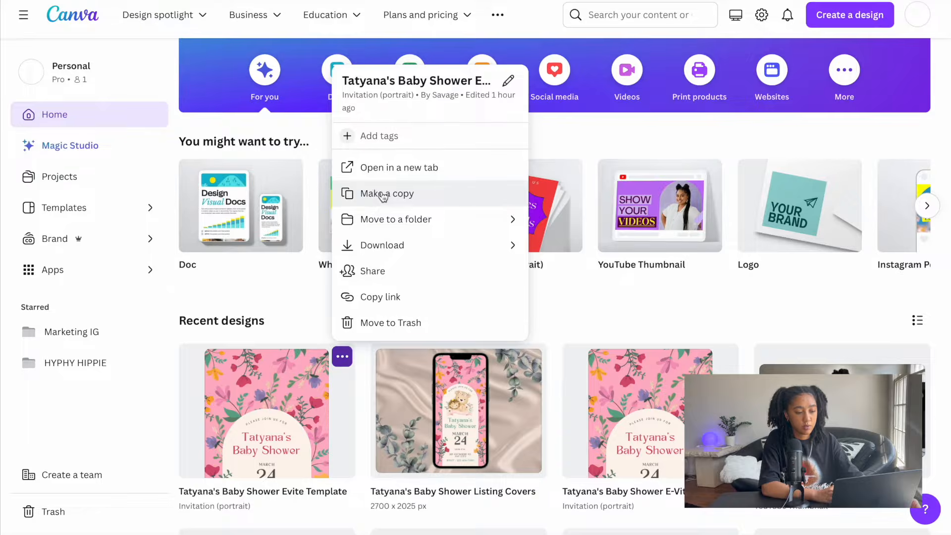
pyautogui.click(383, 197)
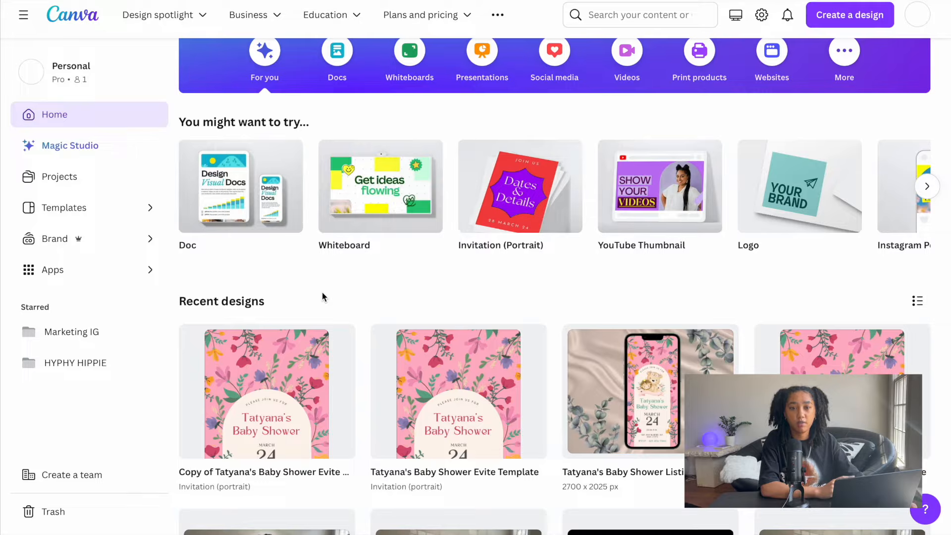
pyautogui.click(217, 472)
pyautogui.press('BackSpace')
pyautogui.press('BackSpace')
pyautogui.press('BackSpace')
pyautogui.press('BackSpace')
pyautogui.press('BackSpace')
pyautogui.press('BackSpace')
pyautogui.press('BackSpace')
pyautogui.press('BackSpace')
pyautogui.write('Template')
pyautogui.press('Return')
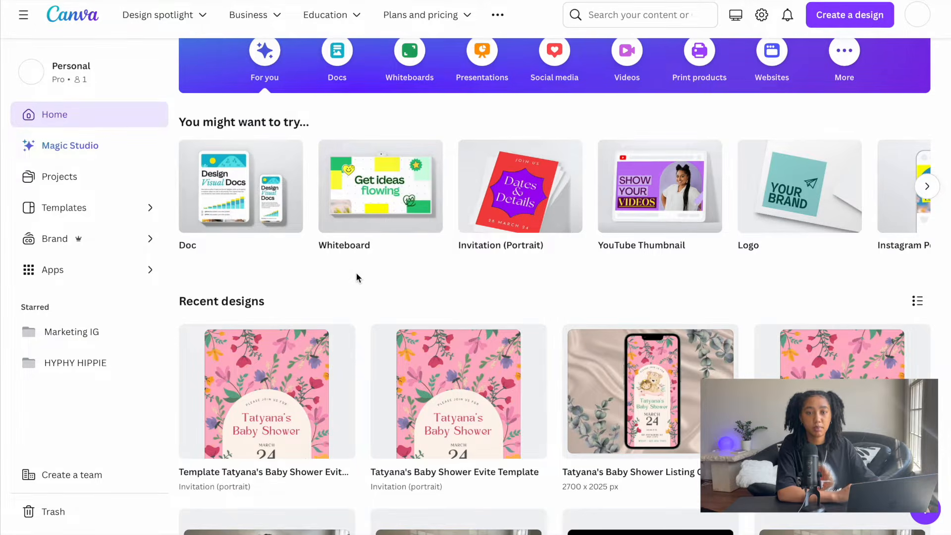
# - Open the duplicated evite design, create a template link for it and copy that link
pyautogui.click(277, 386)
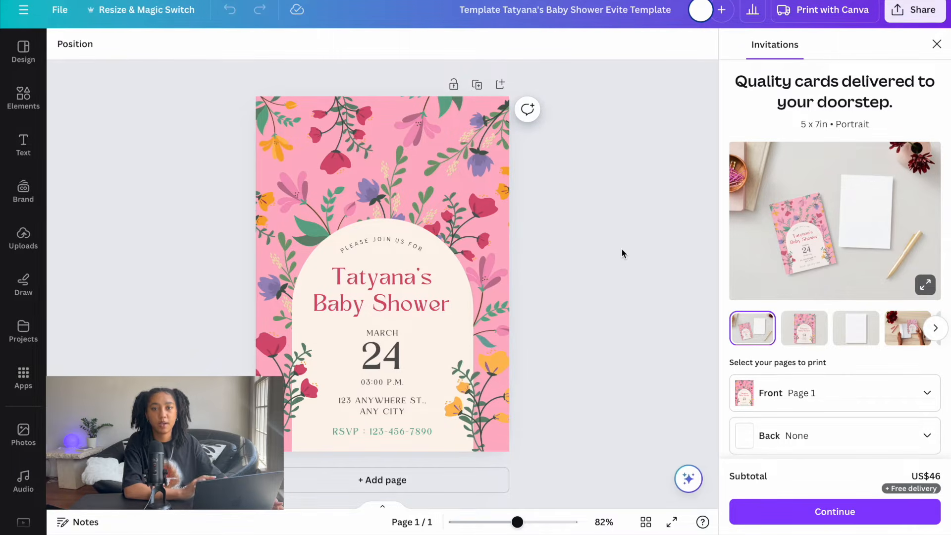
pyautogui.click(915, 17)
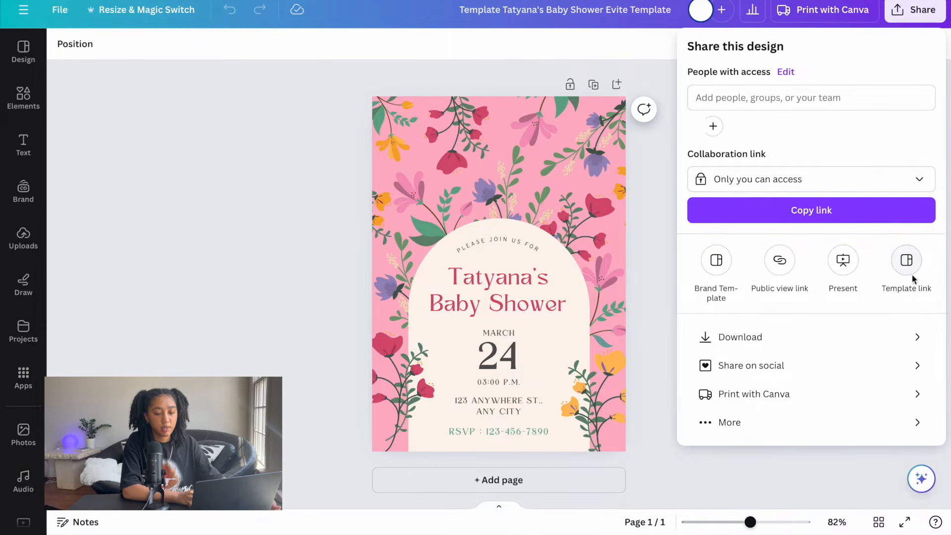
pyautogui.click(760, 184)
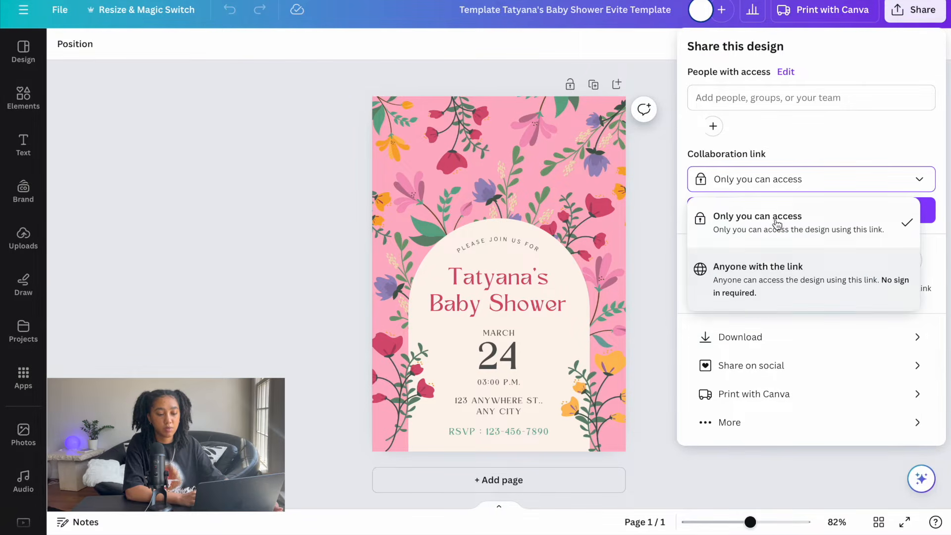
pyautogui.click(803, 147)
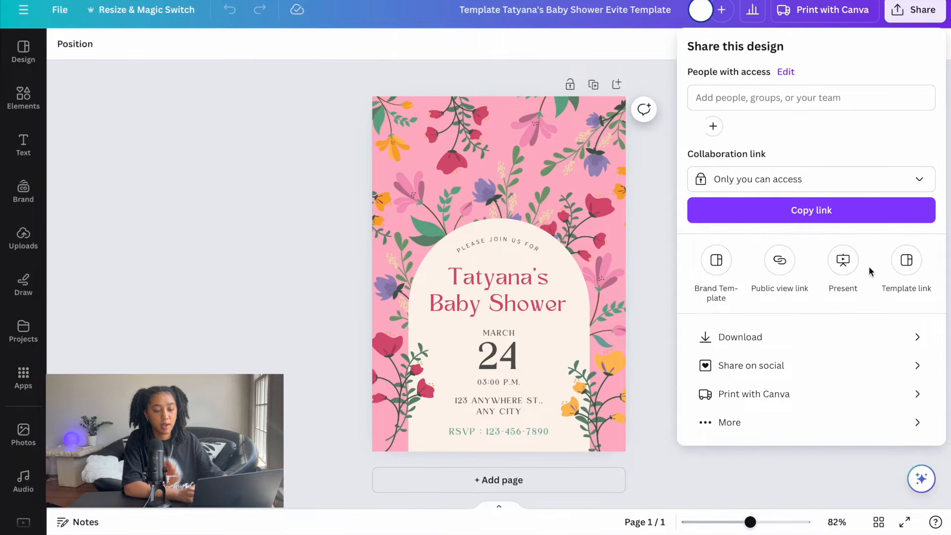
pyautogui.click(801, 426)
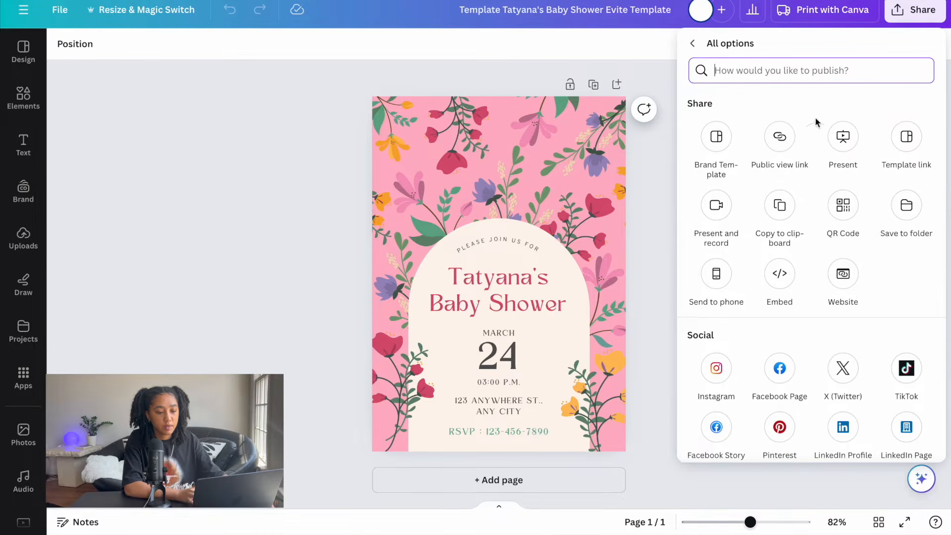
pyautogui.click(911, 138)
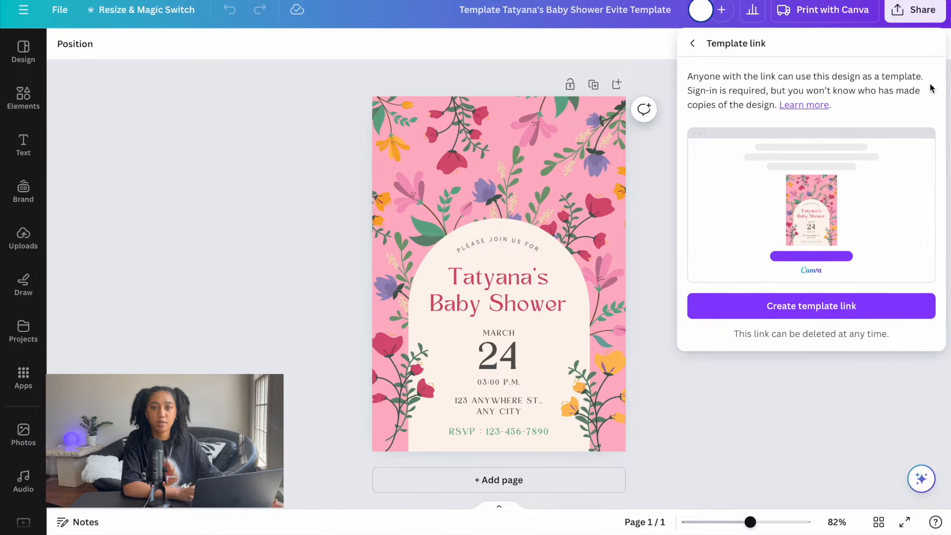
pyautogui.click(829, 310)
pyautogui.click(924, 300)
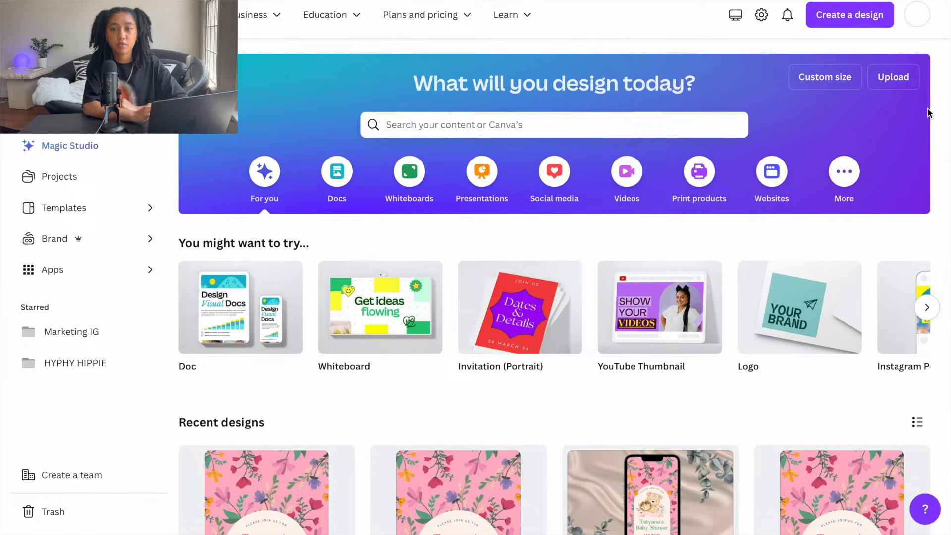
# - Duplicate the baby shower listing covers design and replace "Copy of" with "Template Link" in the copy's name
pyautogui.scroll(-5, 928, 113)
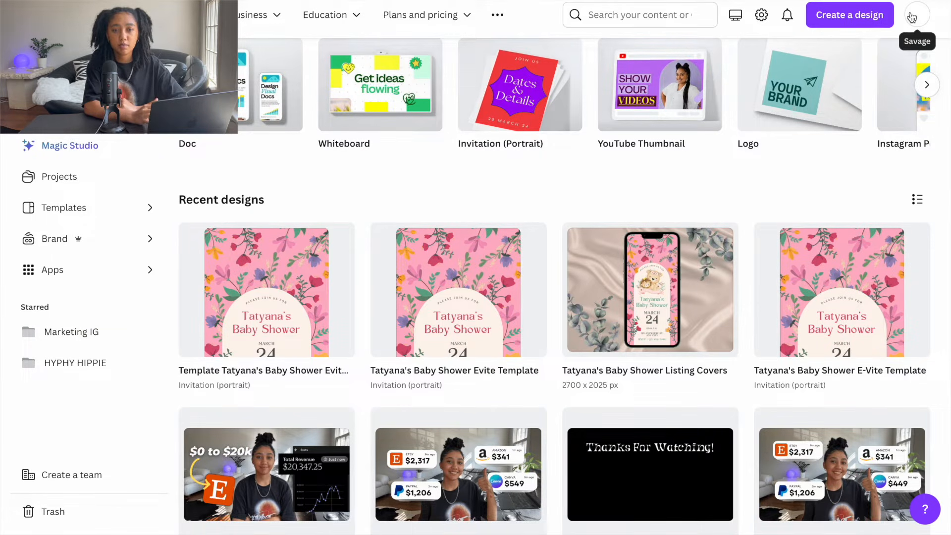
pyautogui.scroll(3, 647, 435)
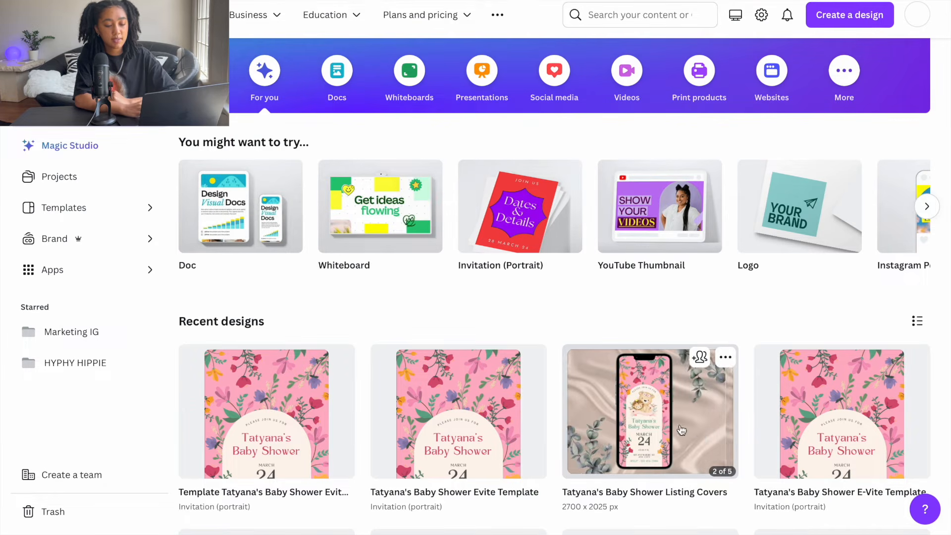
pyautogui.click(726, 359)
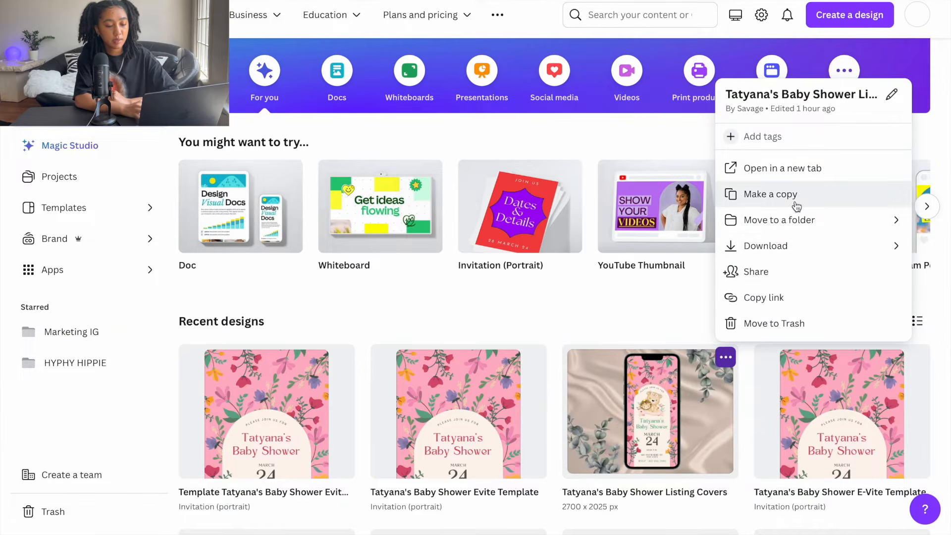
pyautogui.click(796, 206)
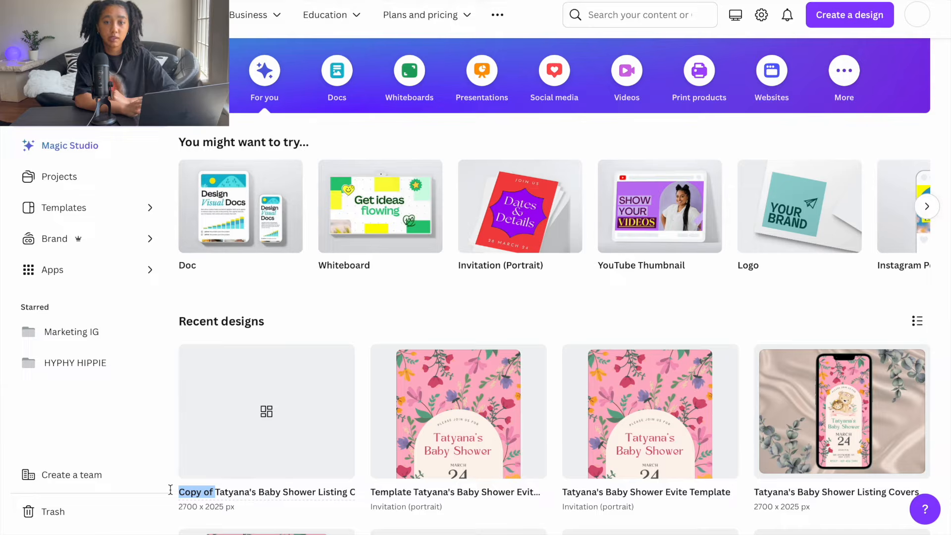
pyautogui.write('emplate Link')
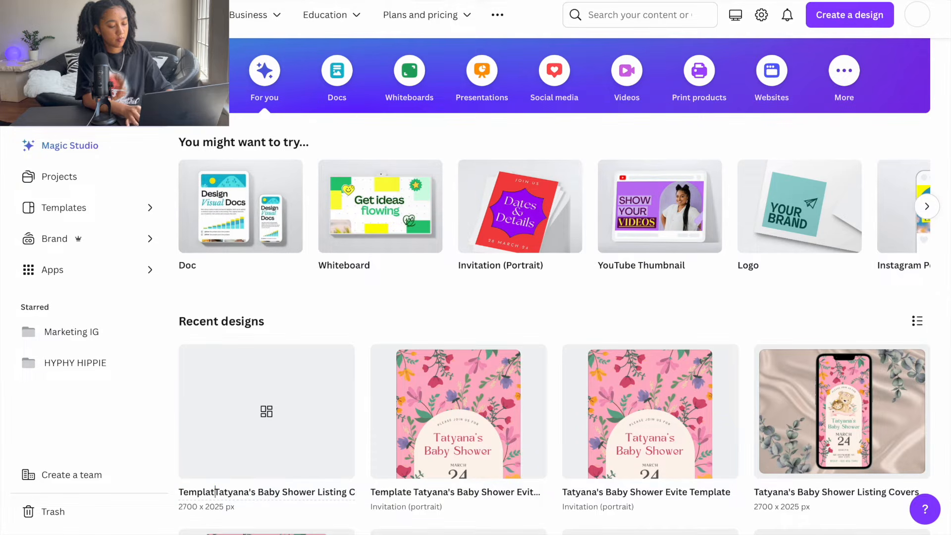
pyautogui.press('Return')
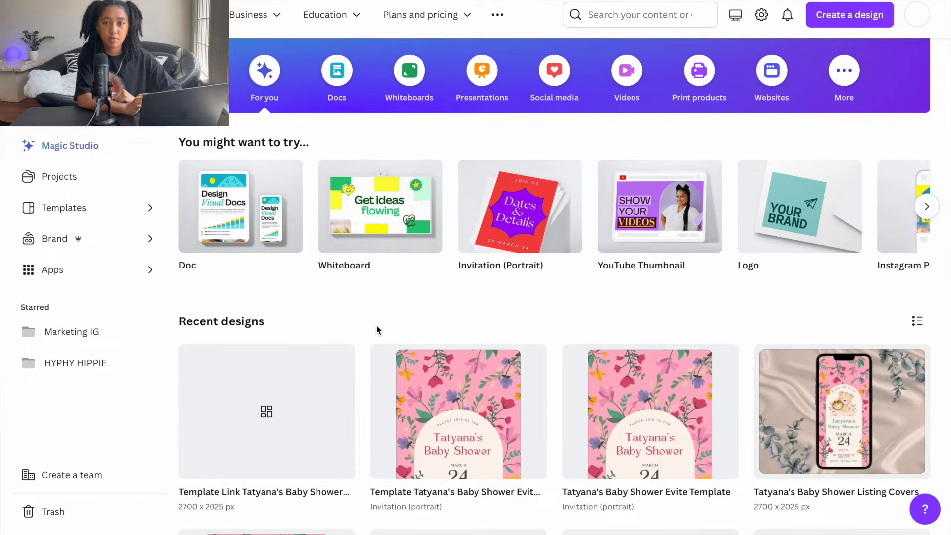
# - In the duplicated listing covers design, find a "button" graphic and place the white black-outlined arrow button at the page's lower right
pyautogui.click(257, 407)
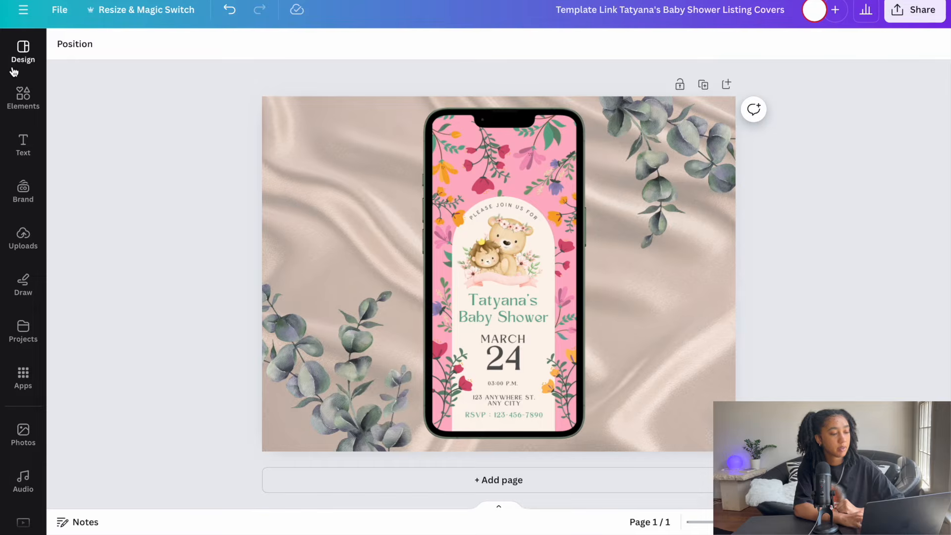
pyautogui.click(22, 97)
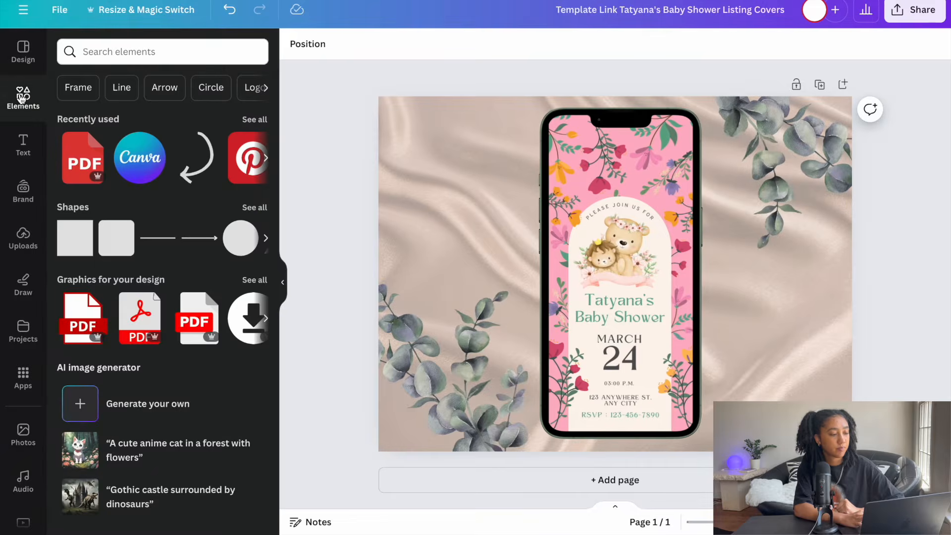
pyautogui.click(128, 51)
pyautogui.write('bo')
pyautogui.press('BackSpace')
pyautogui.write('utton')
pyautogui.press('Return')
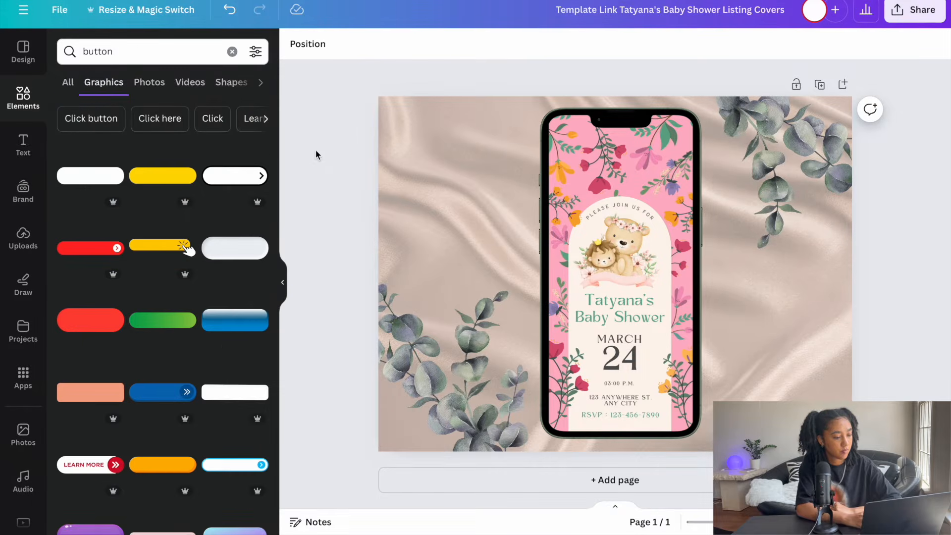
pyautogui.scroll(-3, 168, 426)
pyautogui.scroll(3, 168, 433)
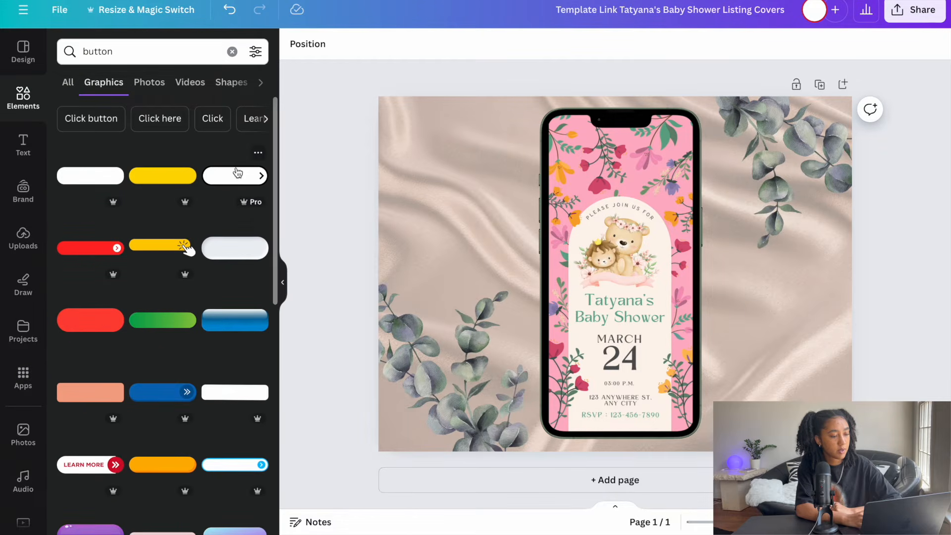
pyautogui.click(234, 180)
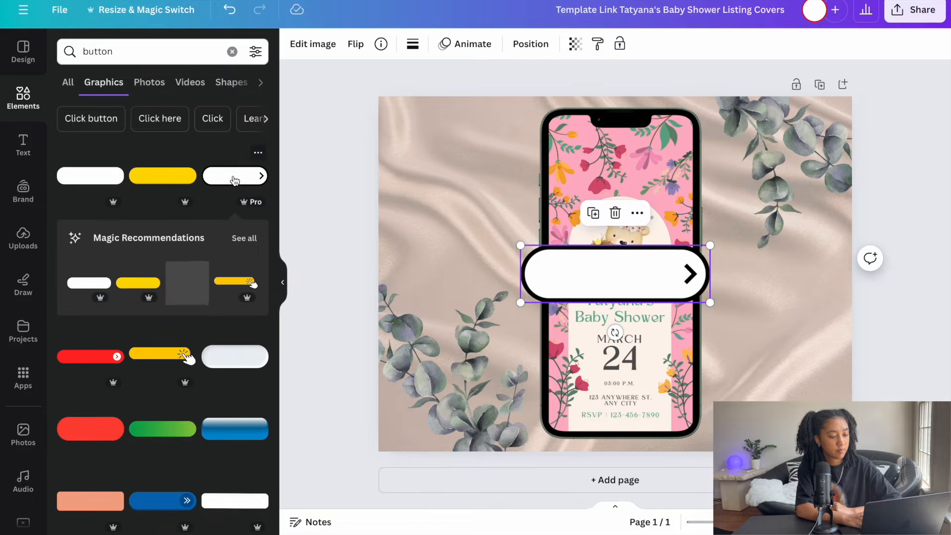
pyautogui.moveTo(611, 276); pyautogui.dragTo(764, 386)
# - Delete the eucalyptus branch in the page's lower-left corner and move the phone mockup to the page's left side
pyautogui.click(622, 280)
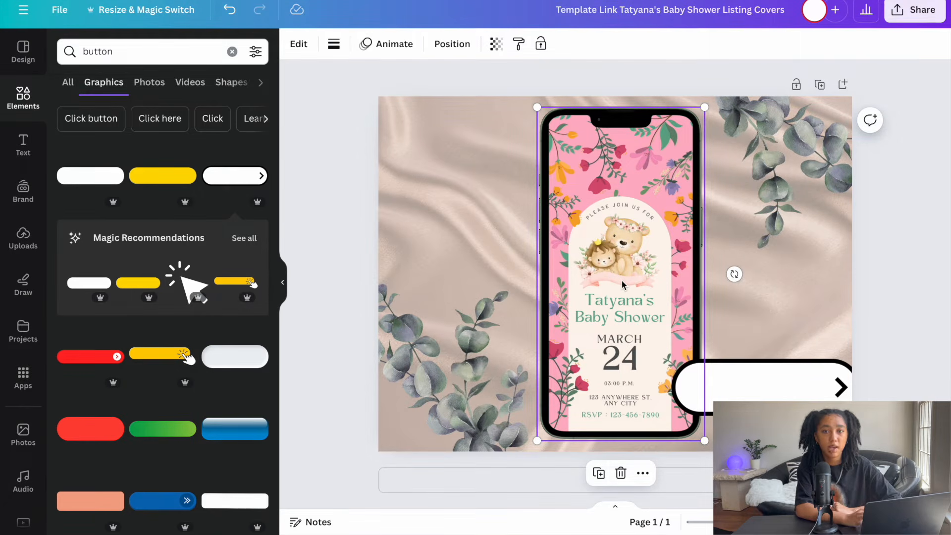
pyautogui.click(466, 387)
pyautogui.press('Delete')
pyautogui.moveTo(620, 278); pyautogui.dragTo(480, 277)
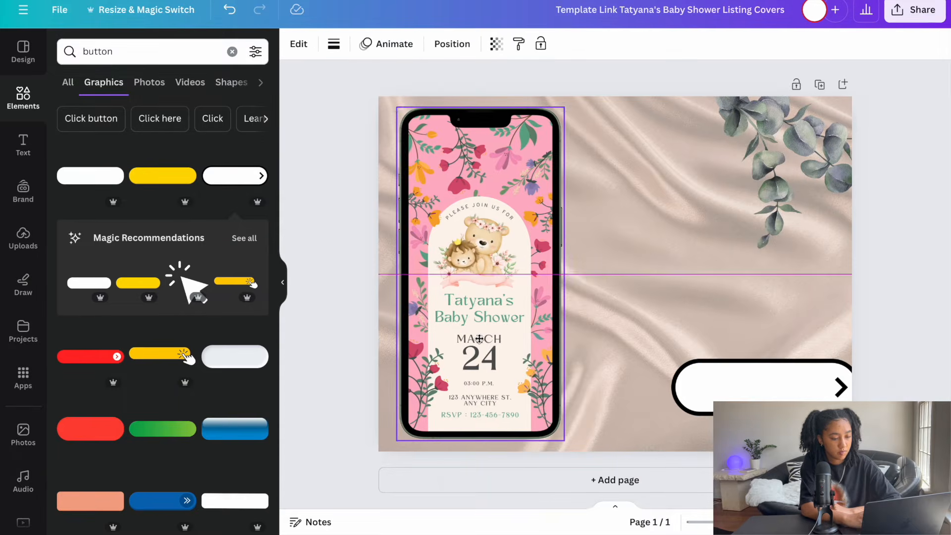
# - Enlarge the arrow button and position it to fill the space beside the phone's lower half
pyautogui.moveTo(773, 382); pyautogui.dragTo(676, 401)
pyautogui.moveTo(767, 379); pyautogui.dragTo(829, 359)
pyautogui.moveTo(769, 400); pyautogui.dragTo(769, 394)
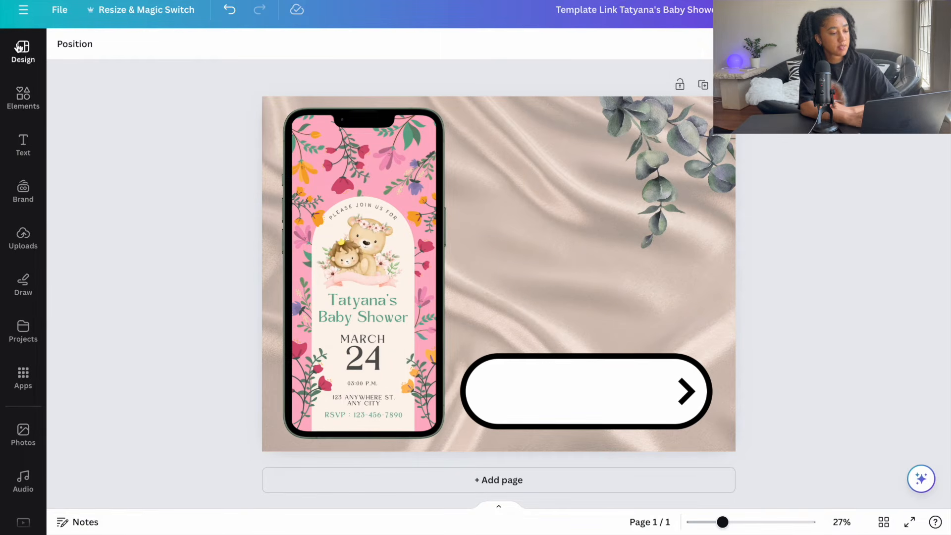
# - Add a heading reading "Click Here to Edit" and place it on the arrow button
pyautogui.click(24, 148)
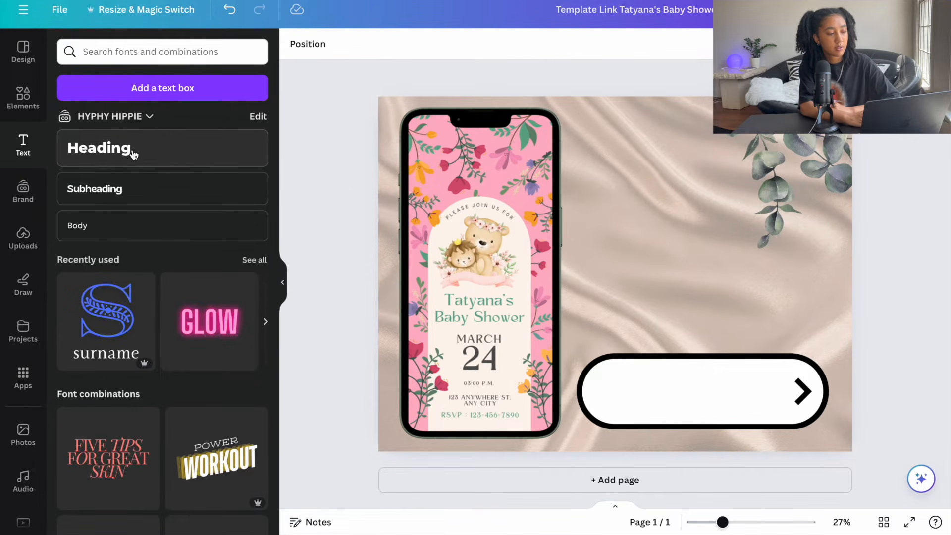
pyautogui.moveTo(132, 155); pyautogui.dragTo(565, 391)
pyautogui.write('Click Here to Edit')
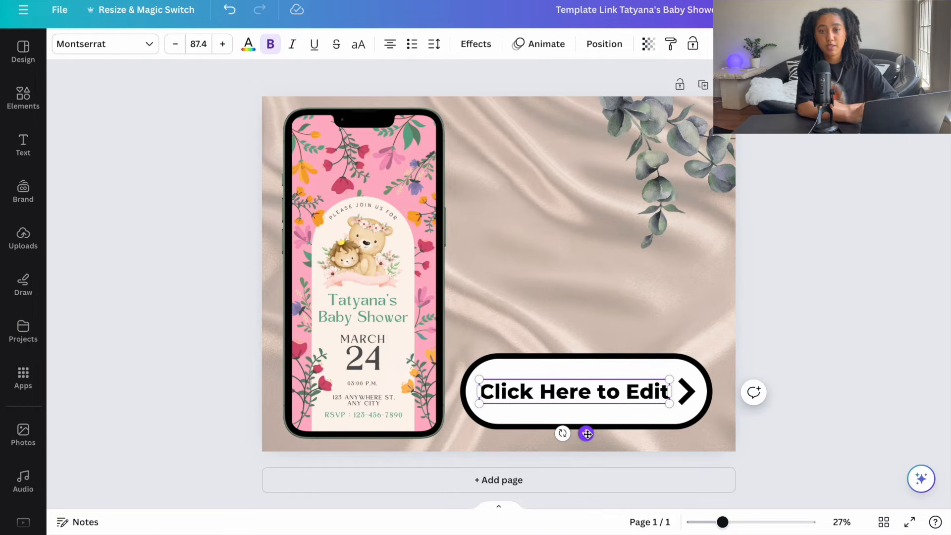
pyautogui.click(815, 193)
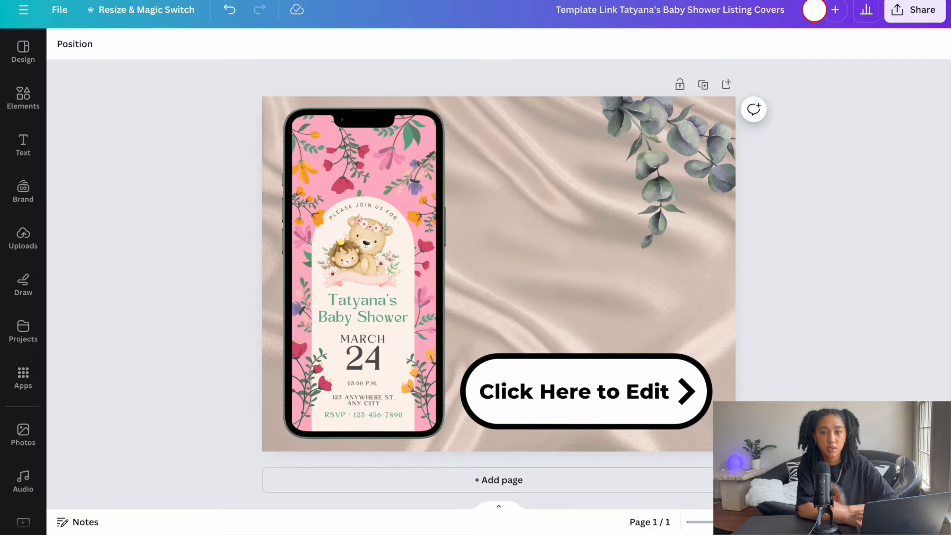
# - Link the "Click Here to Edit" text to the copied template link
pyautogui.click(577, 392)
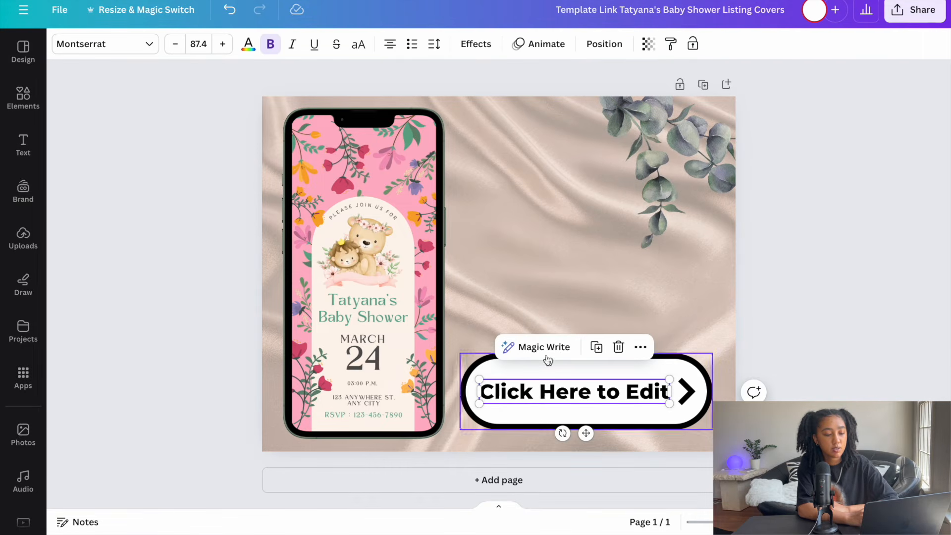
pyautogui.click(641, 348)
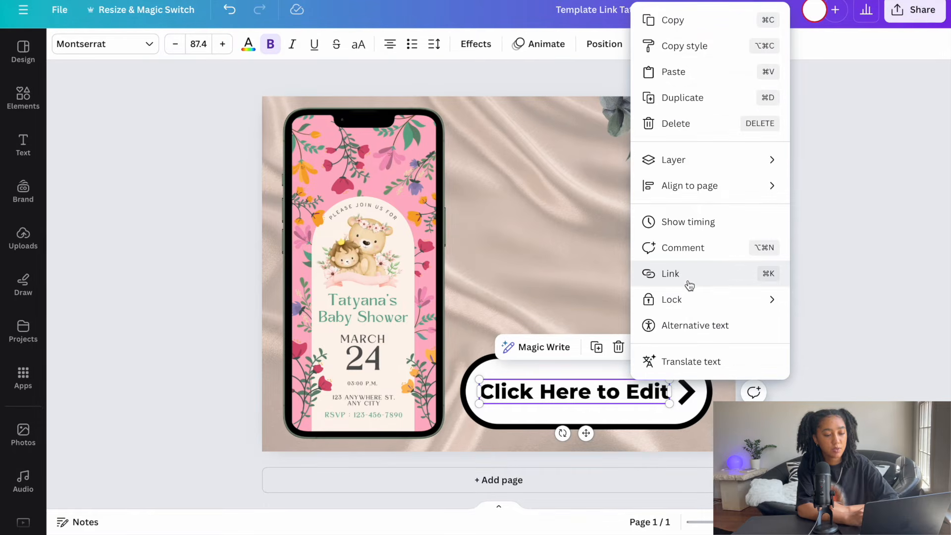
pyautogui.click(717, 282)
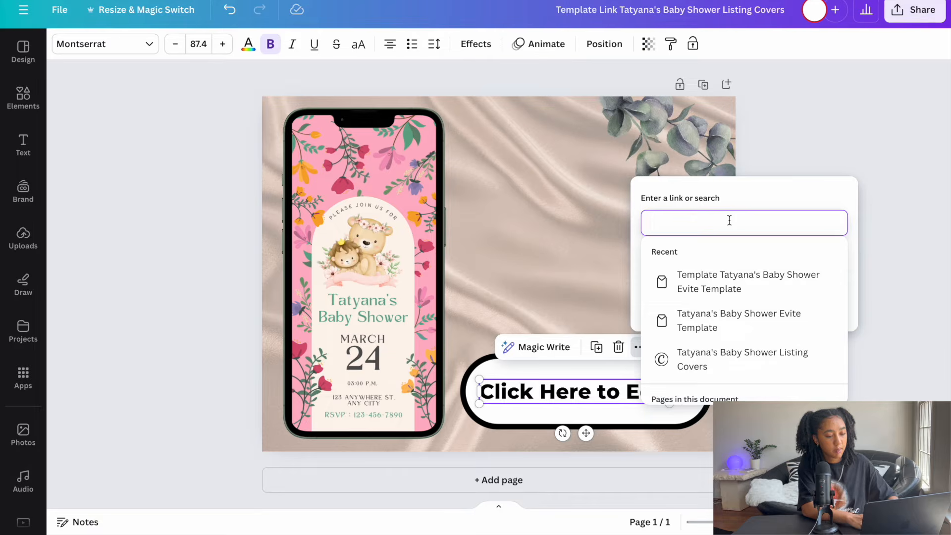
pyautogui.hotkey('ctrl', 'v')
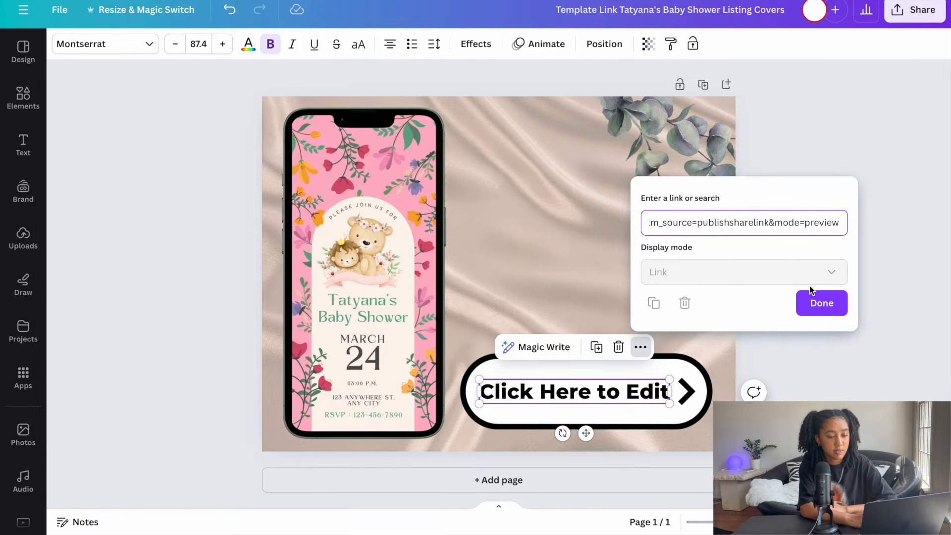
pyautogui.click(820, 303)
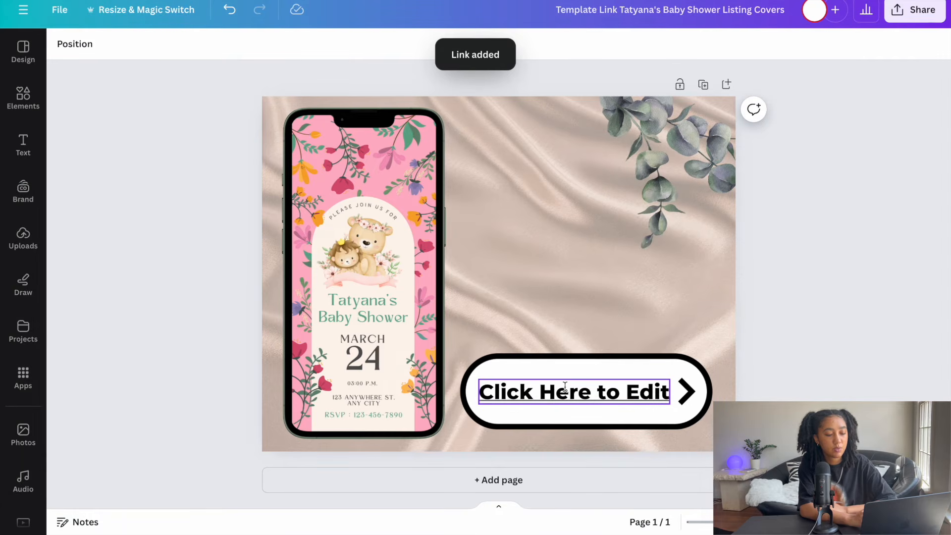
pyautogui.click(635, 363)
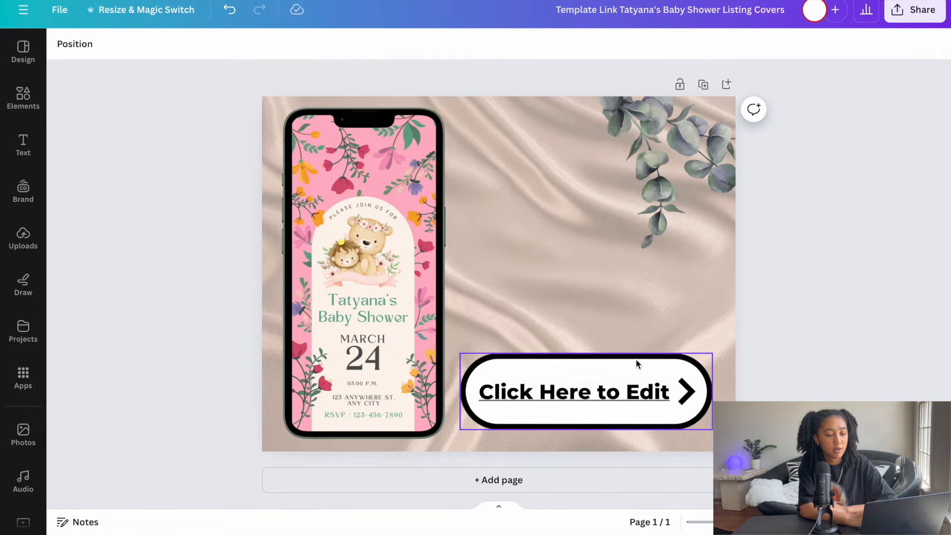
pyautogui.click(743, 286)
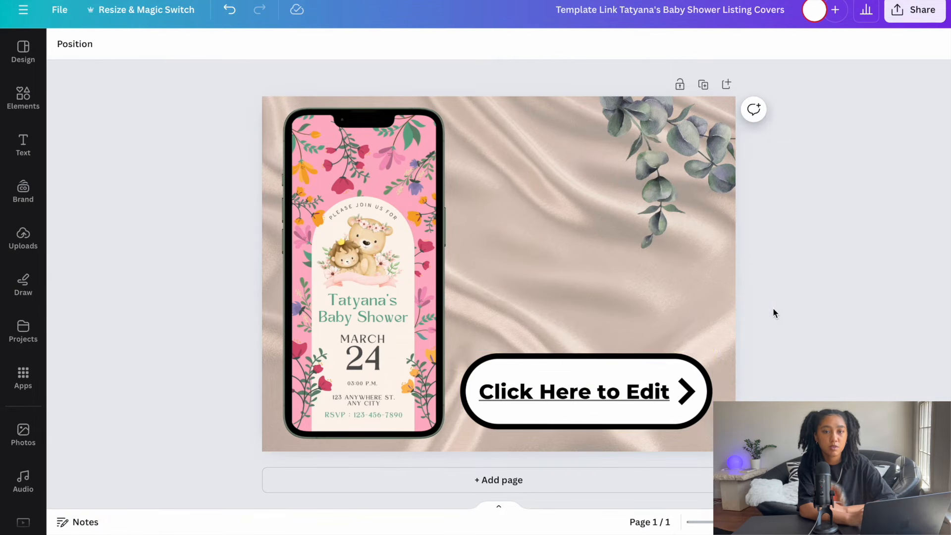
# - Link the arrow button shape behind the "Click Here to Edit" text to the copied template link
pyautogui.click(654, 362)
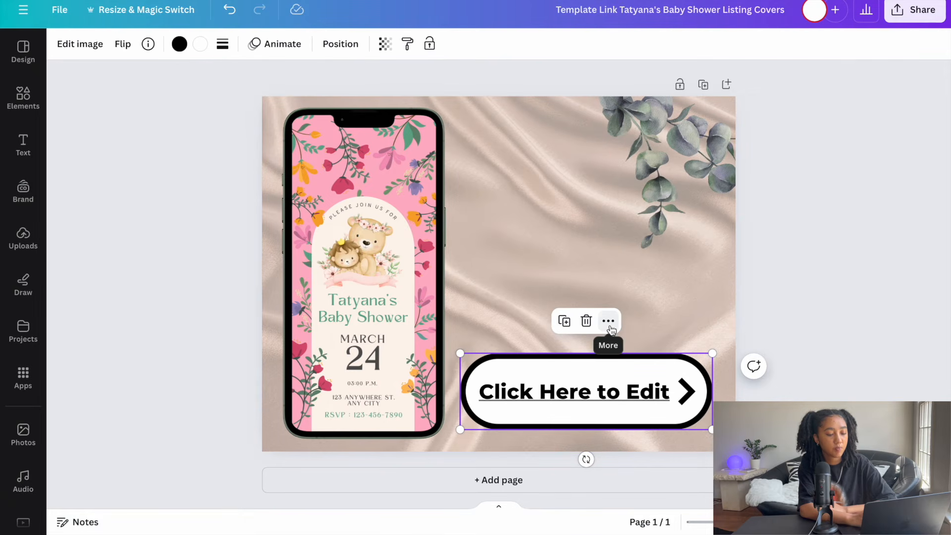
pyautogui.click(609, 322)
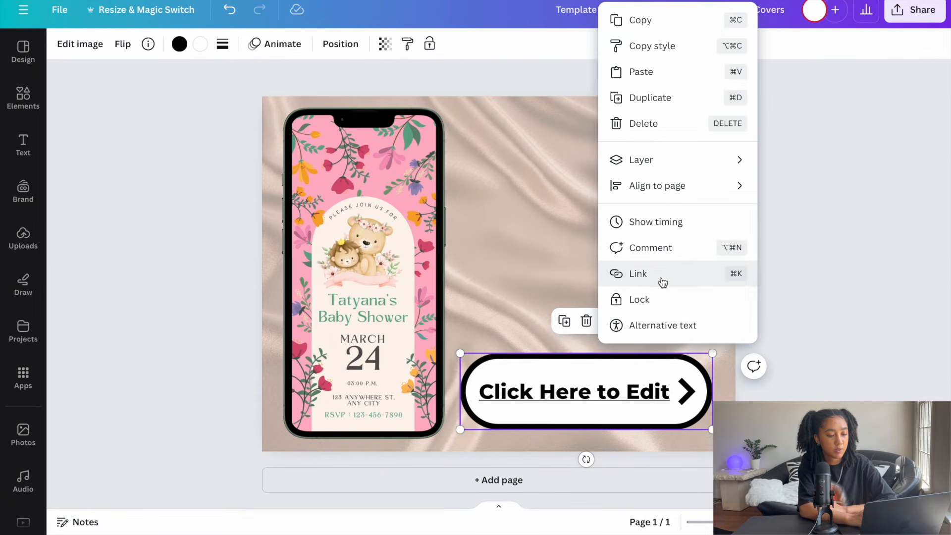
pyautogui.click(667, 281)
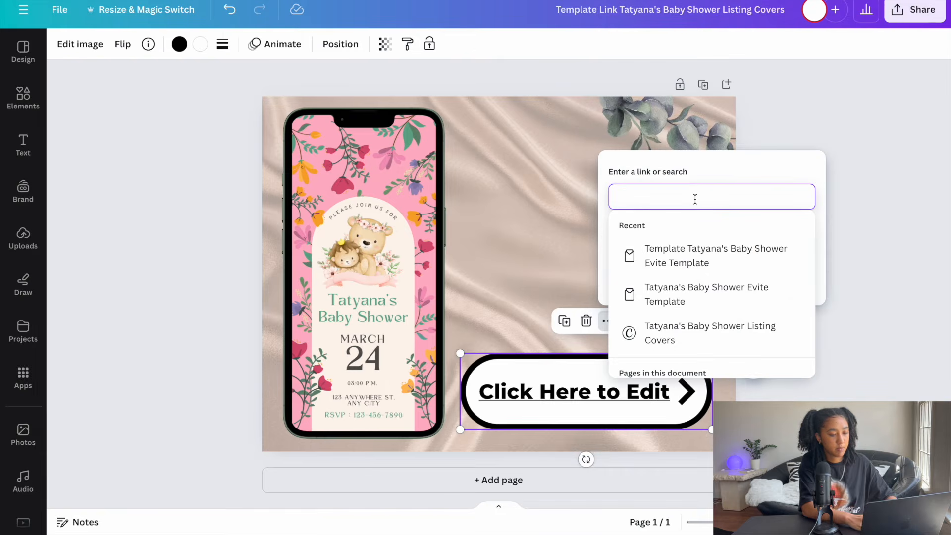
pyautogui.press('super+v')
pyautogui.click(796, 279)
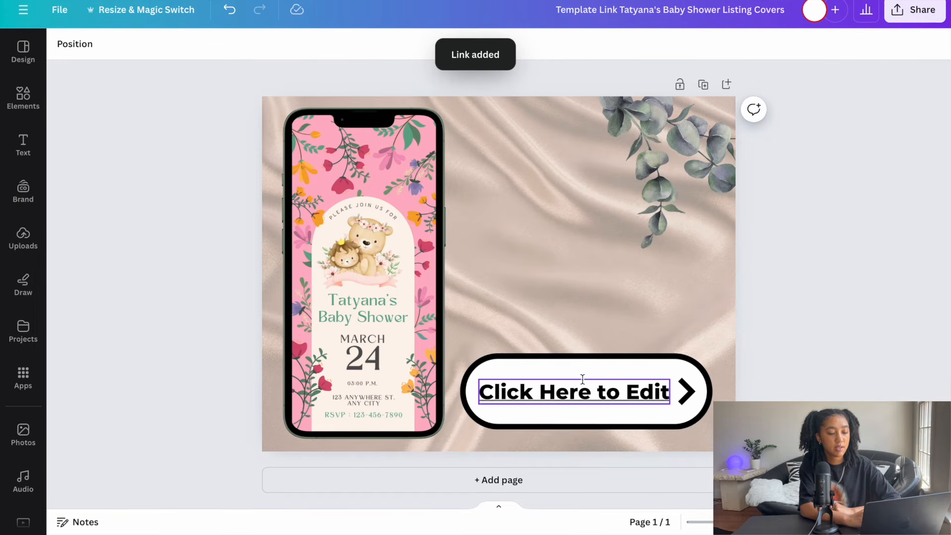
pyautogui.click(593, 362)
pyautogui.click(573, 330)
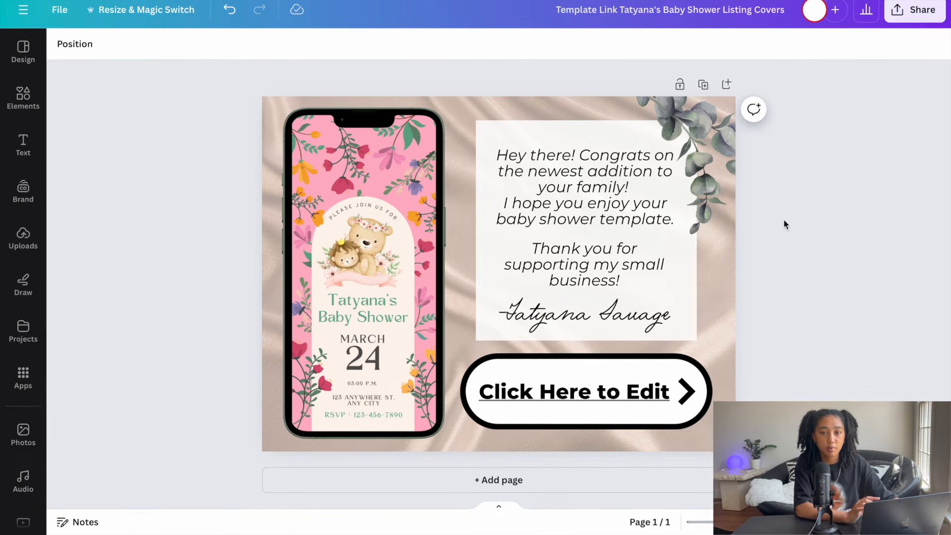
# - Download the delivery page as a PDF Standard file and dismiss the download notice
pyautogui.click(917, 15)
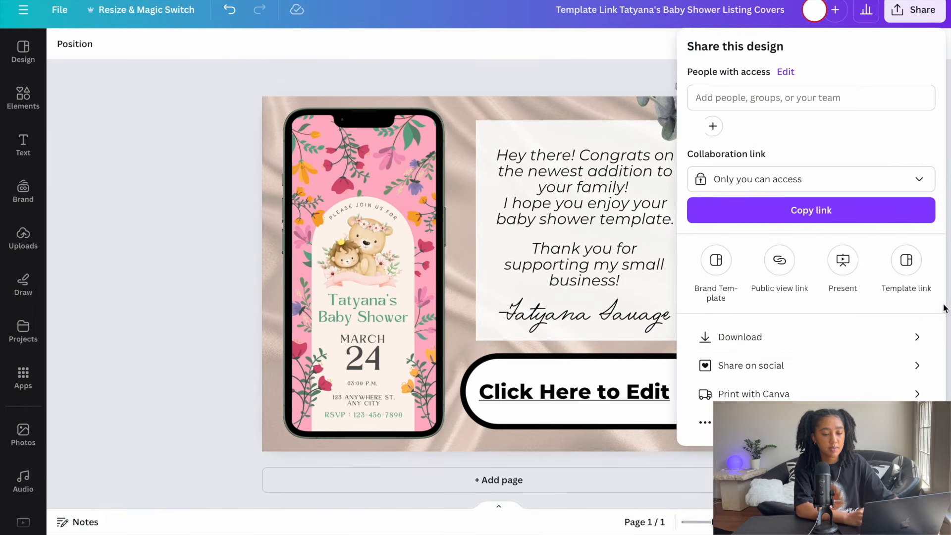
pyautogui.click(917, 343)
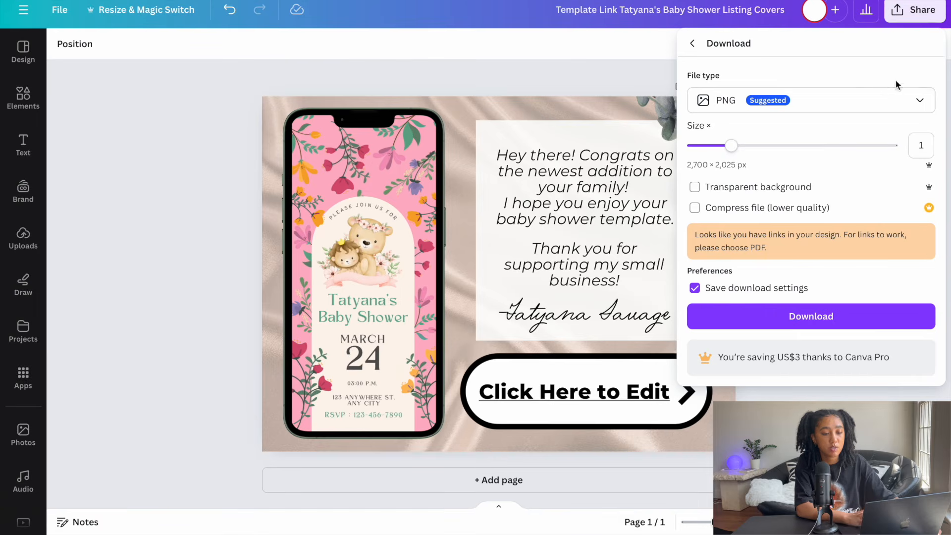
pyautogui.click(920, 102)
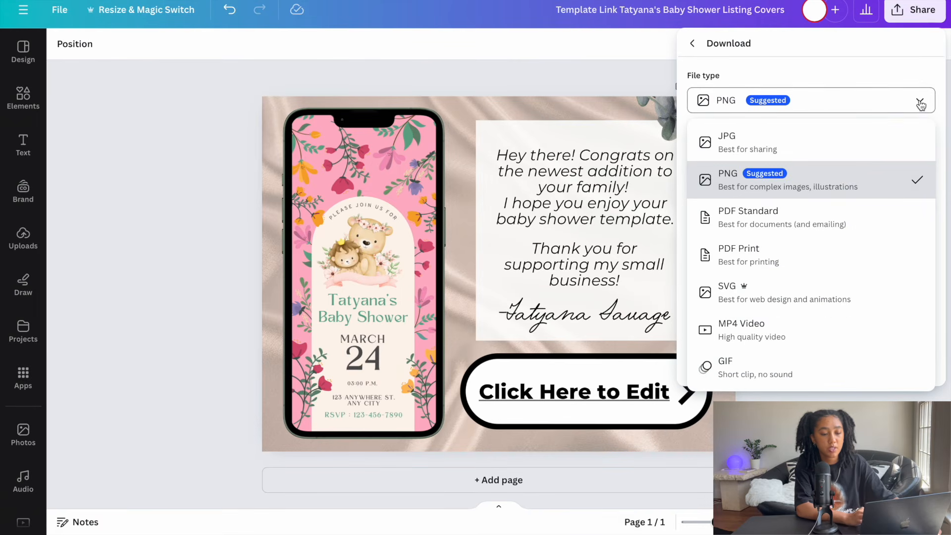
pyautogui.click(833, 224)
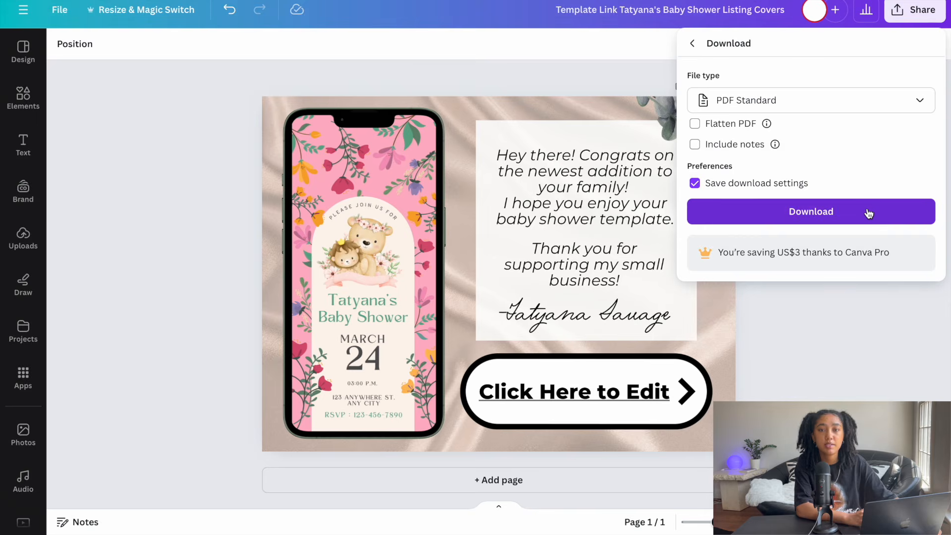
pyautogui.click(808, 212)
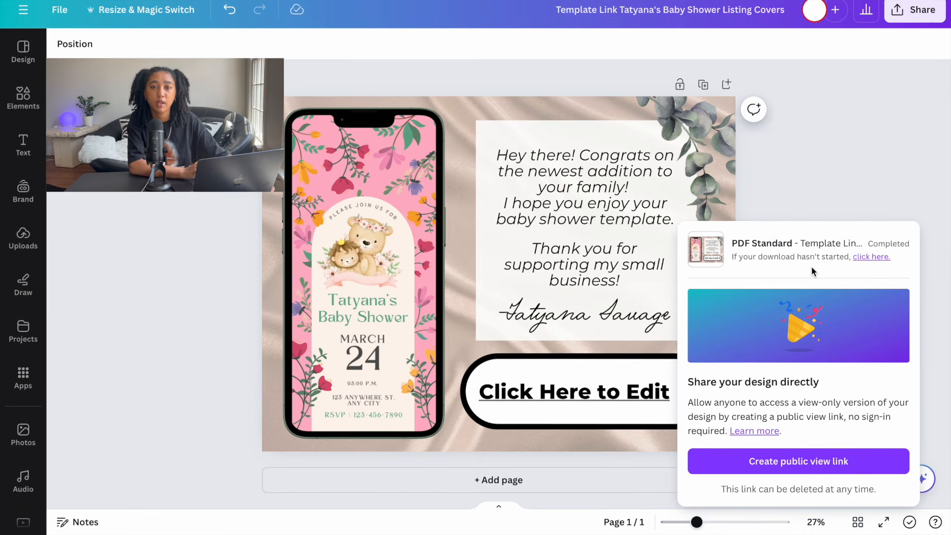
pyautogui.click(862, 147)
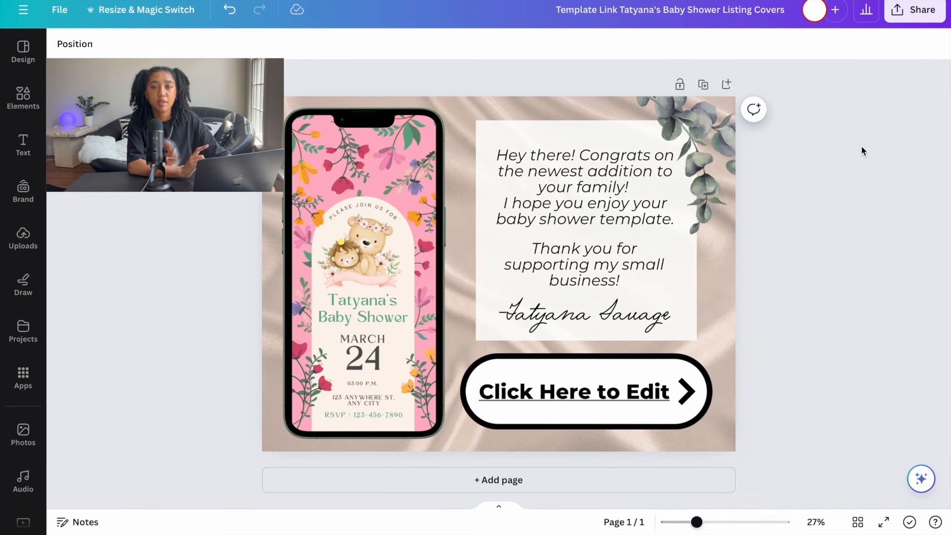